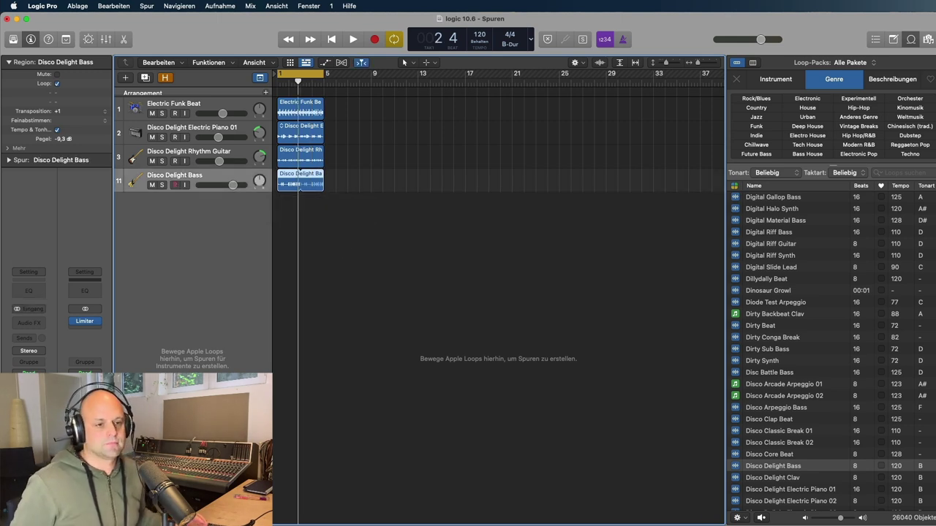
Play back the four looped disco tracks to hear the arrangement, and stop playback
key("space")
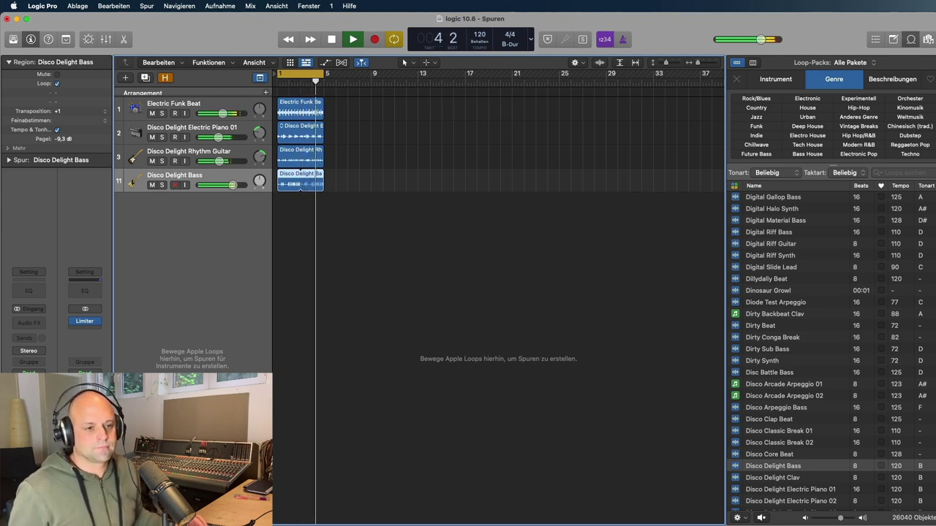
key("space")
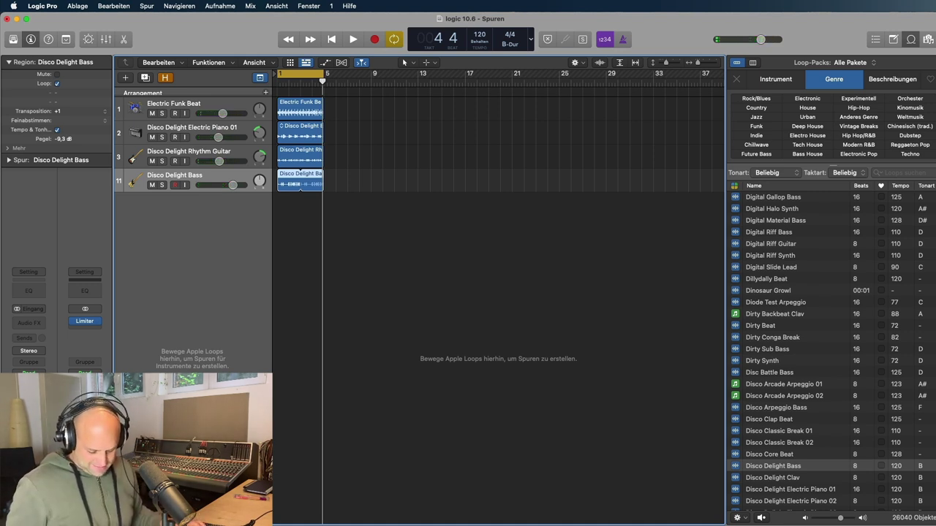
left_click(355, 324, "ctrl+alt")
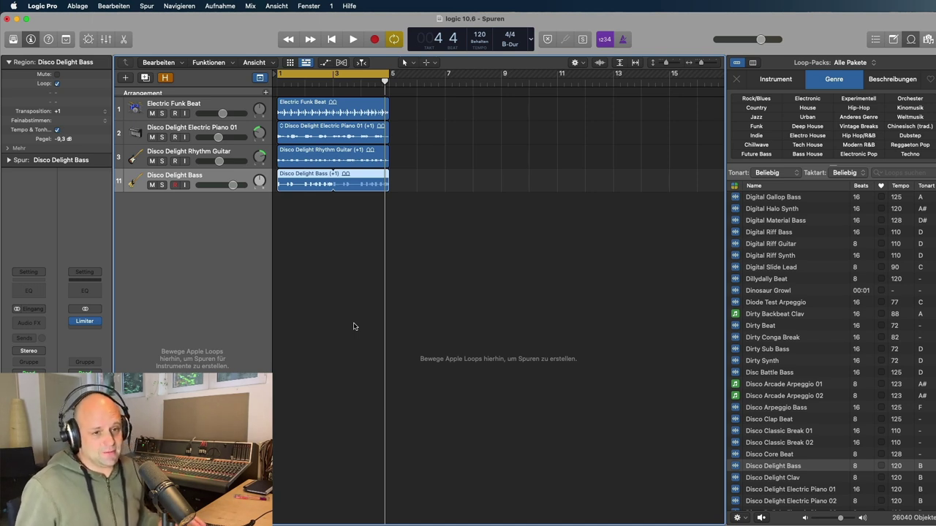
Create a new track from the Disco Delight Bass loop using Sampler (Zone pro Note), and close the Sampler window
left_click_drag(777, 468, 210, 278)
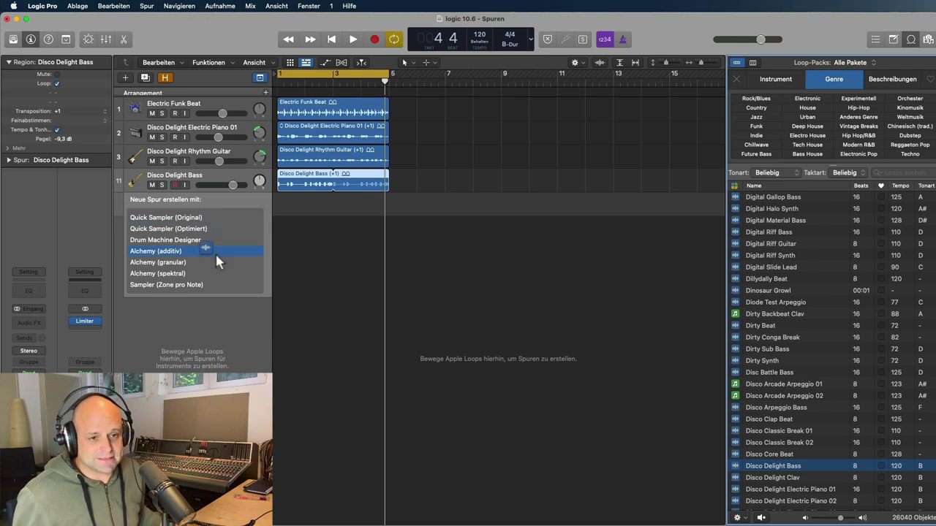
left_click_drag(215, 264, 144, 290)
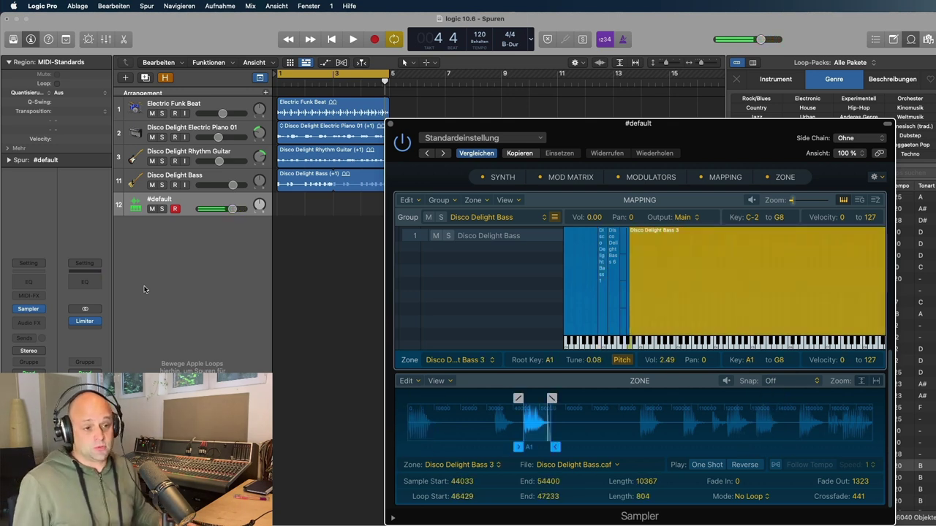
left_click(391, 124)
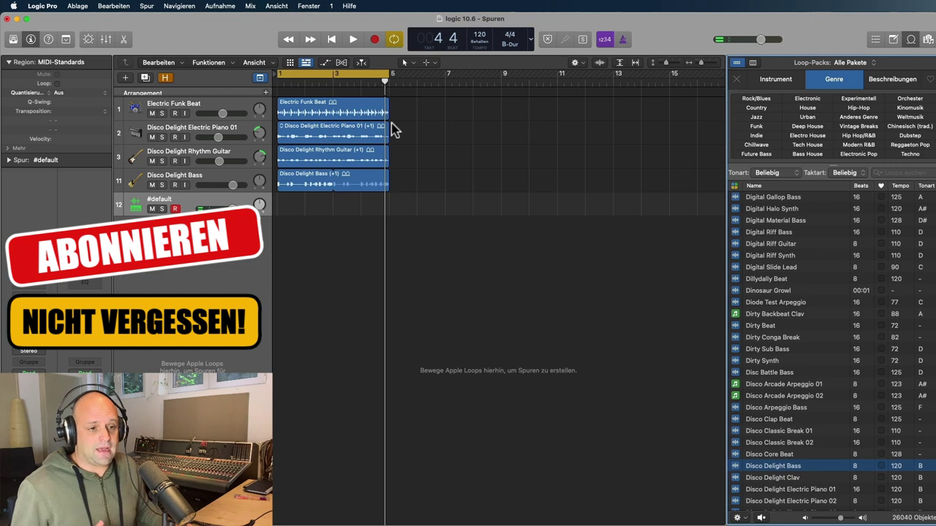
Hide the inspector and record a four-bar MIDI part from bar 1 on the new sampler track
left_click(281, 81)
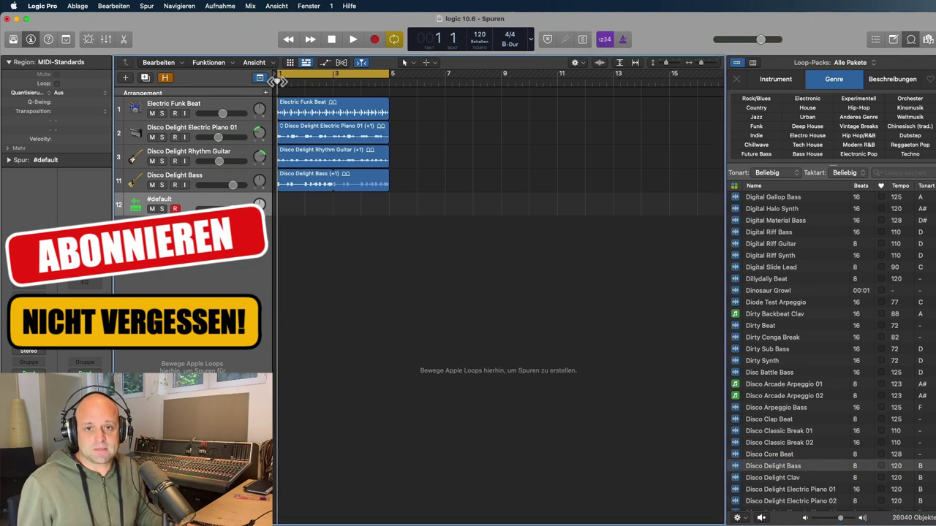
key("i")
key("space")
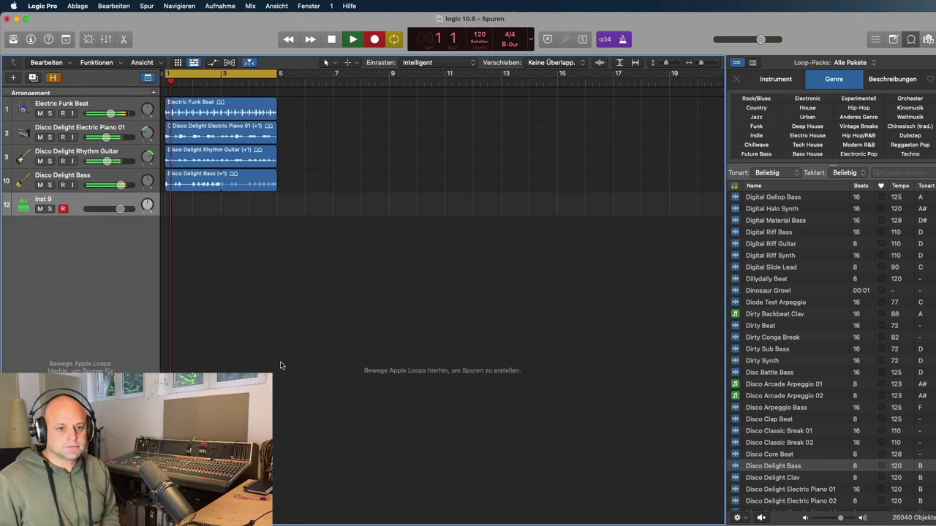
key("r")
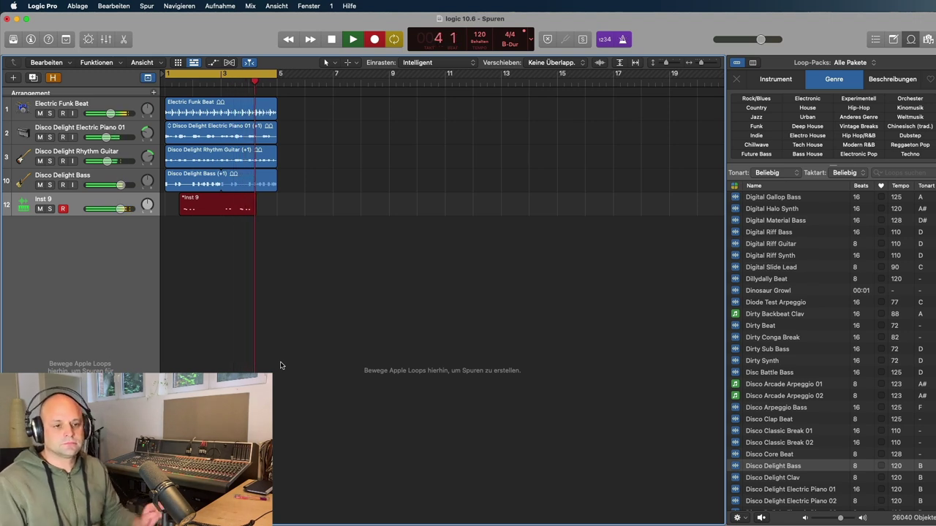
key("space")
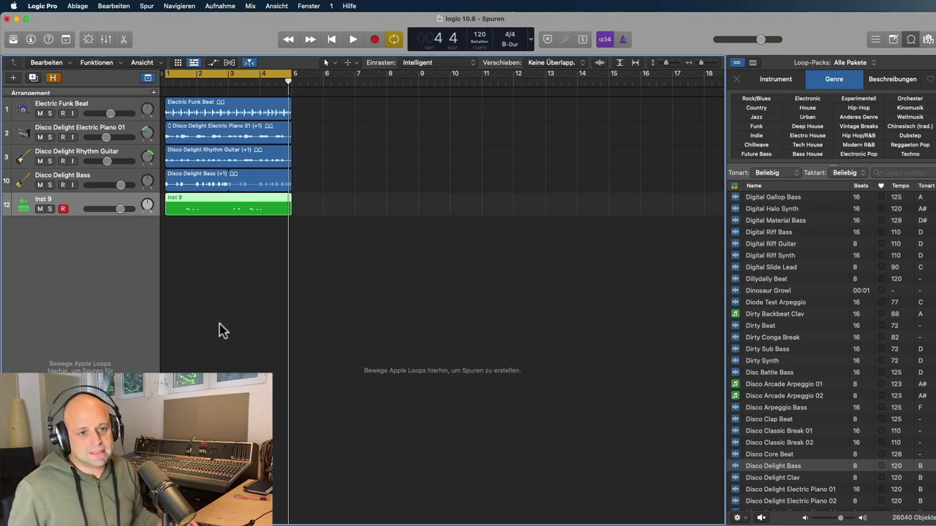
Play back the arrangement with the recorded sampler part from bar 1, deselect the region and hide the loop browser
left_click(166, 80)
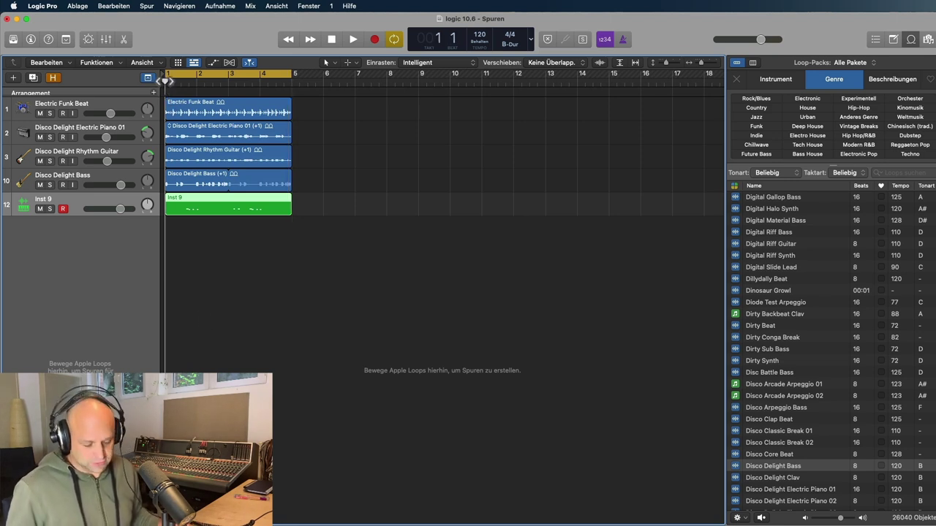
key("space")
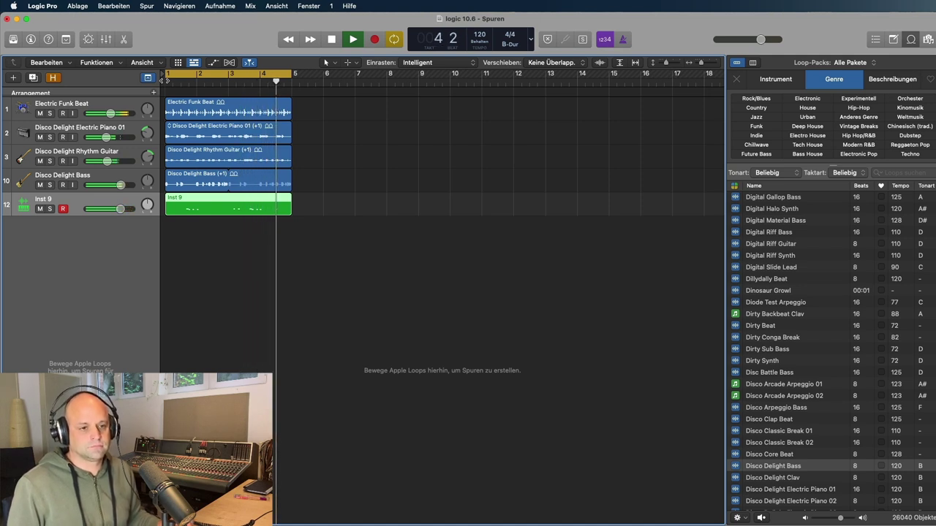
key("space")
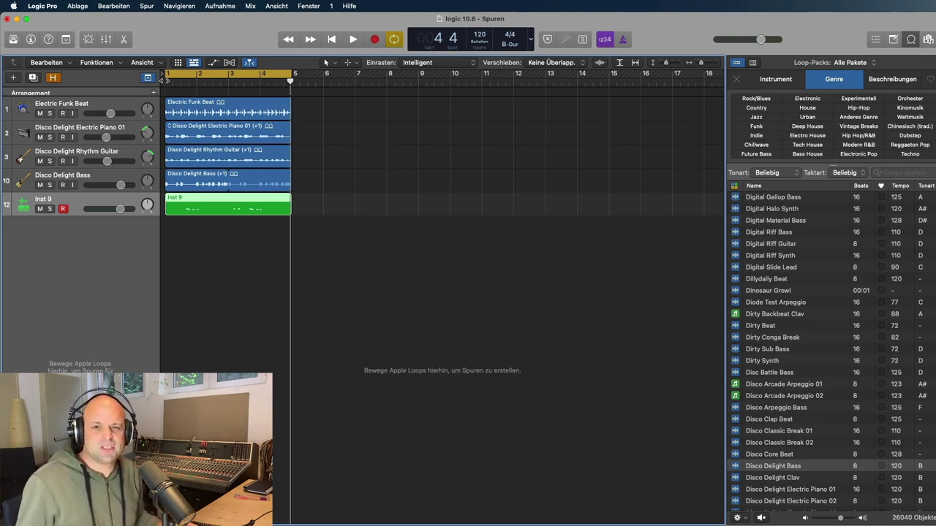
left_click(202, 261)
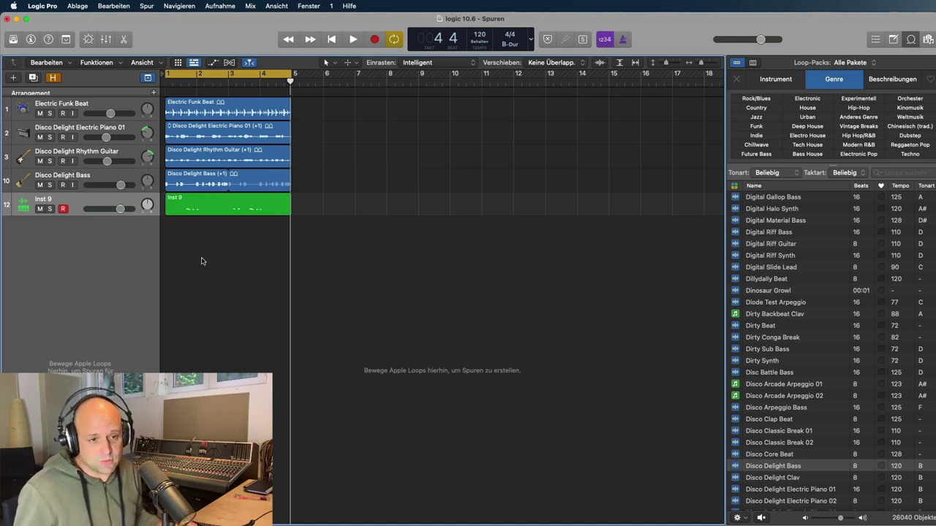
key("o")
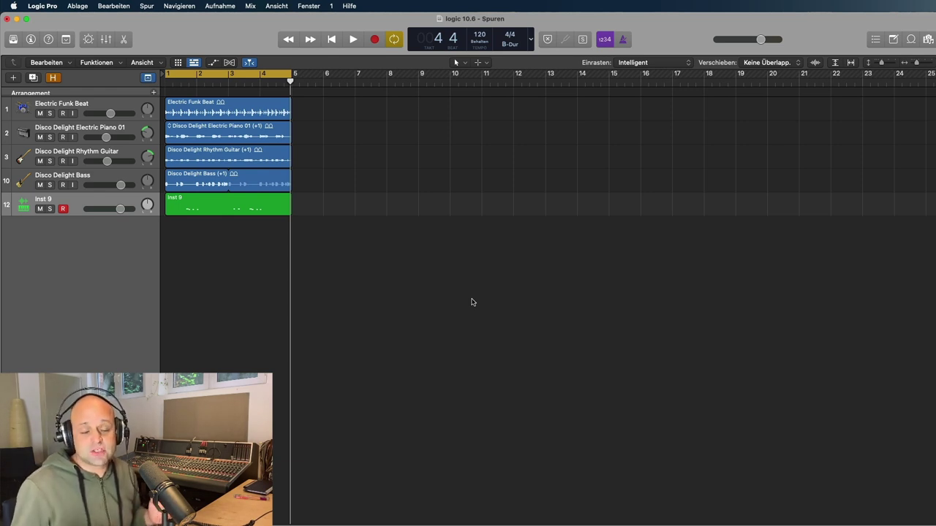
Start sharing the song by Mail and name it Logic 10.6
left_click(76, 6)
mouse_move(115, 261)
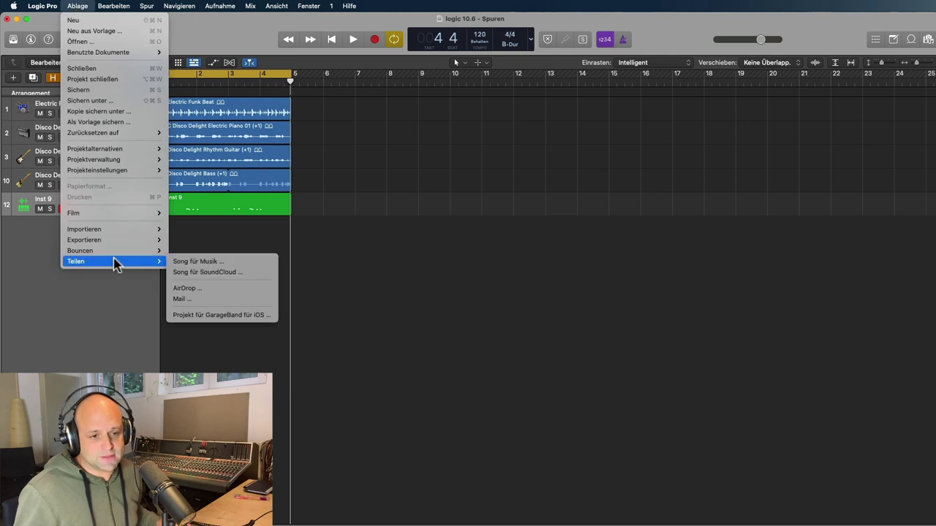
left_click(183, 299)
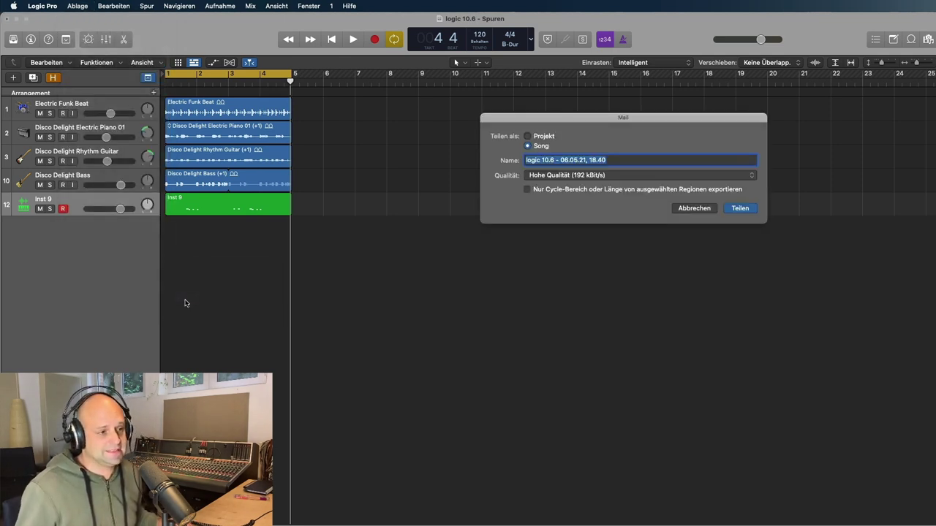
type("L")
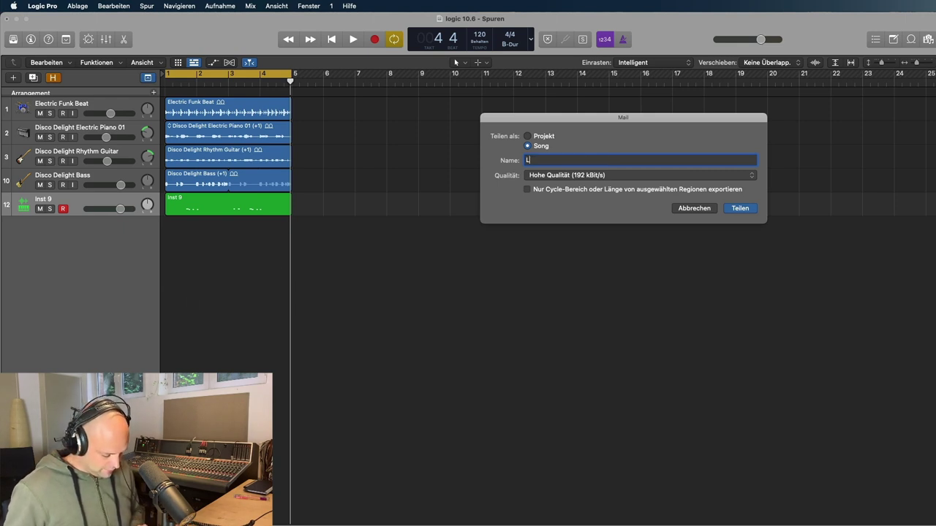
type("ogic 10.")
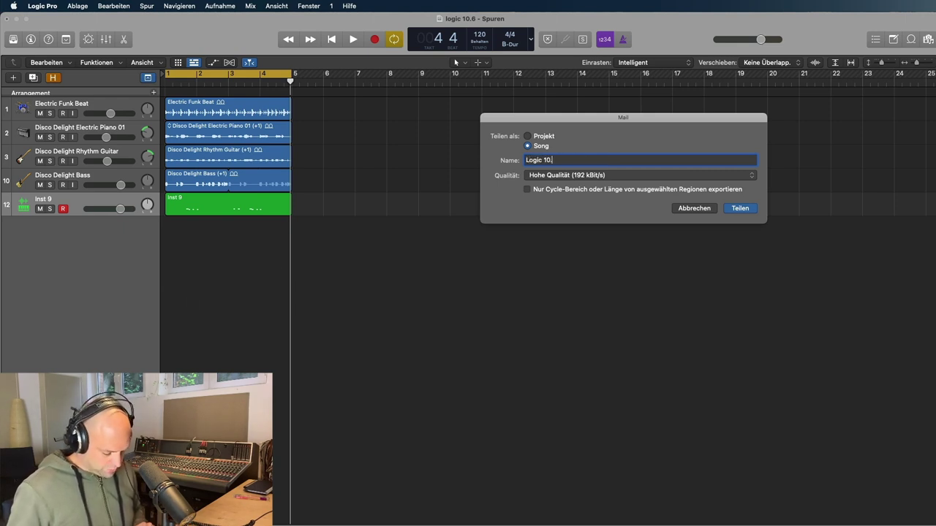
type("6")
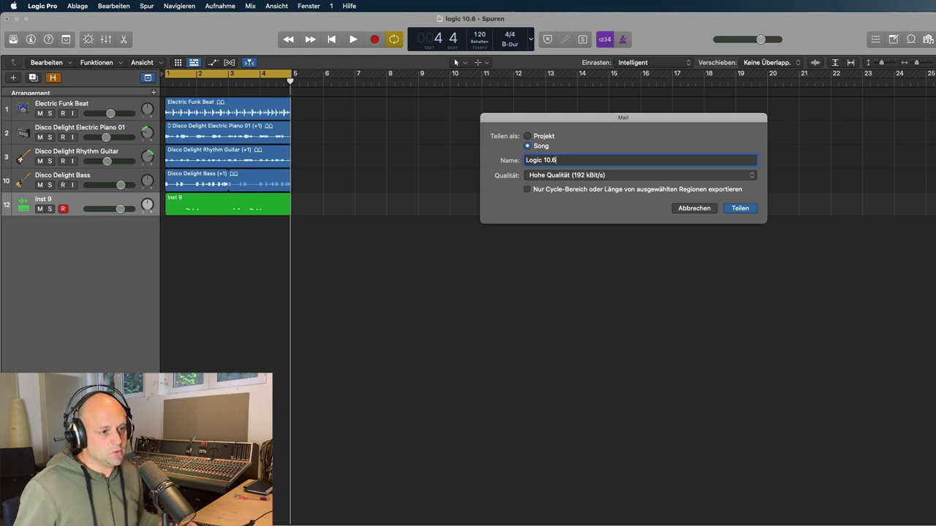
Look through the quality options, switch the share type to Projekt and share it by Mail
left_click(753, 176)
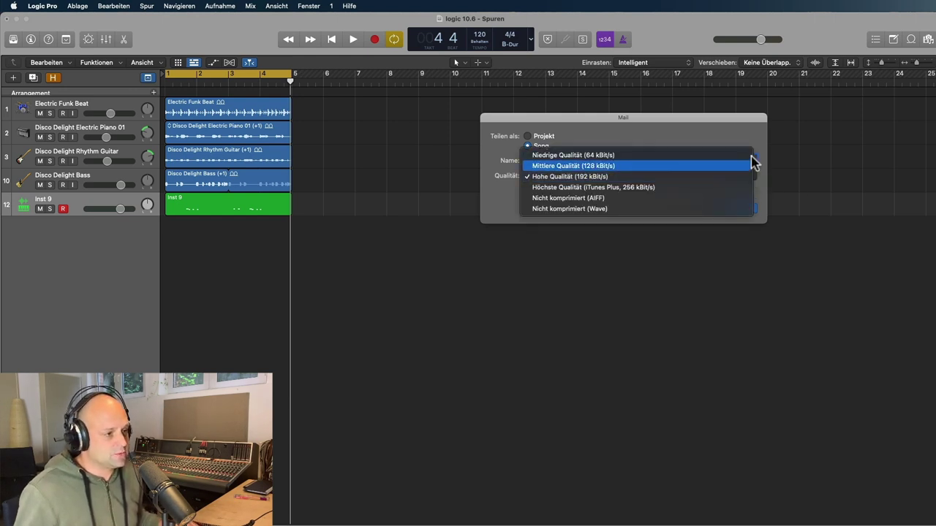
left_click(736, 139)
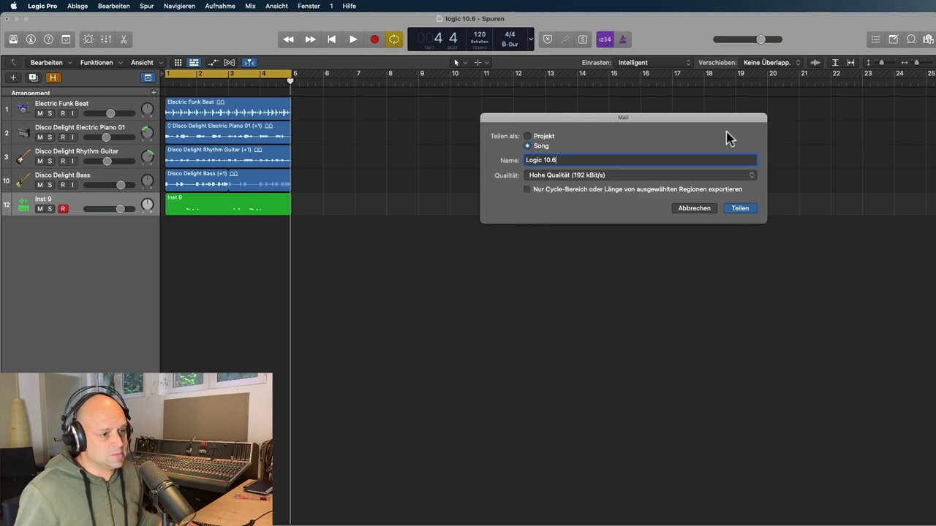
left_click(528, 137)
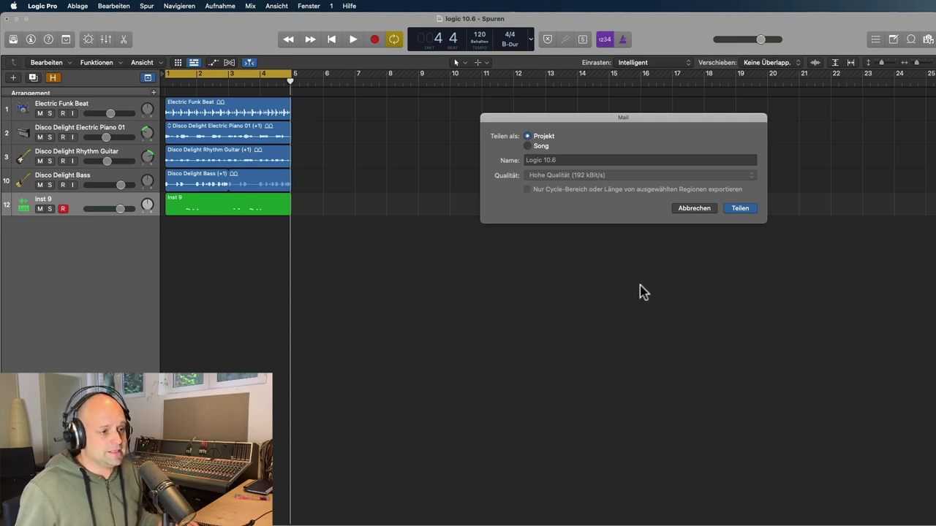
left_click(740, 209)
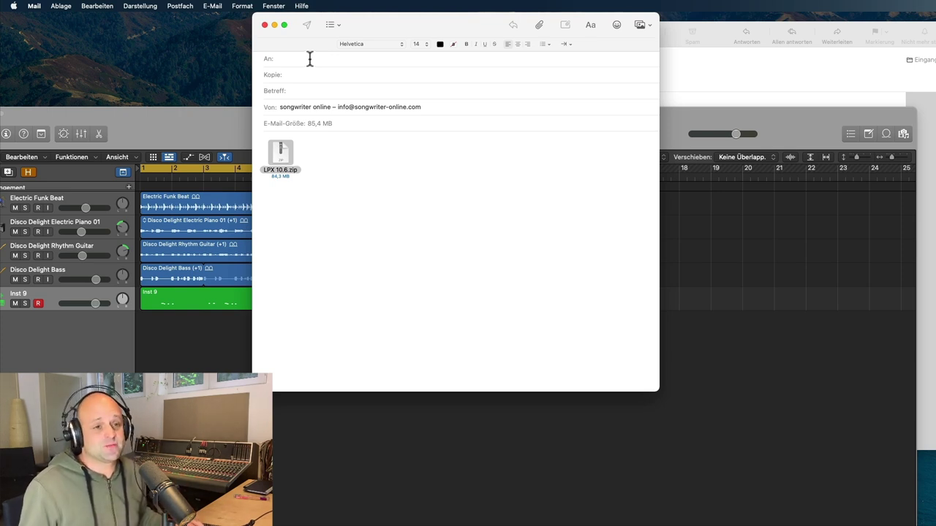
Close the e-mail with the attached project without saving it as a draft, and move the Logic Pro window back into view
left_click(265, 25)
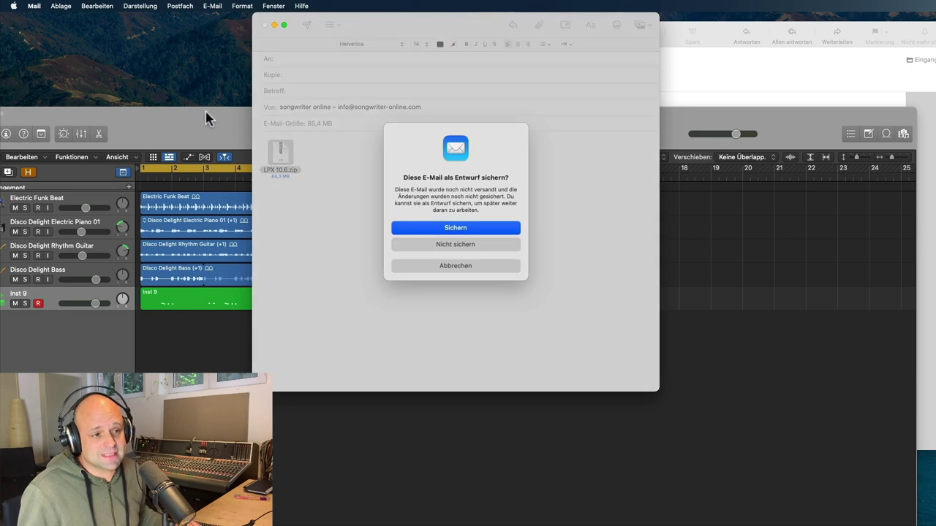
left_click(448, 244)
left_click(273, 33)
left_click_drag(190, 113, 211, 8)
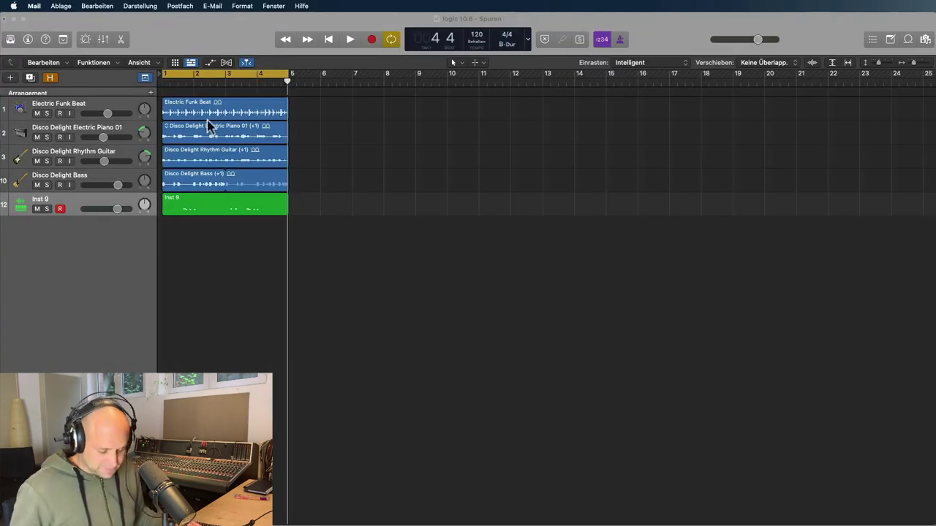
Add one software instrument track with an empty channel strip (Leerer Channel-Strip) in Logic Pro
left_click(96, 280)
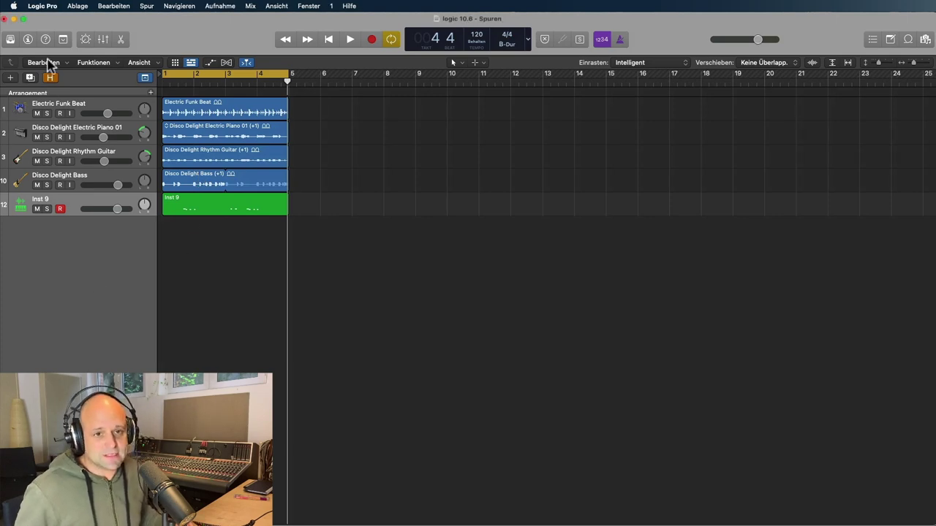
left_click(11, 79)
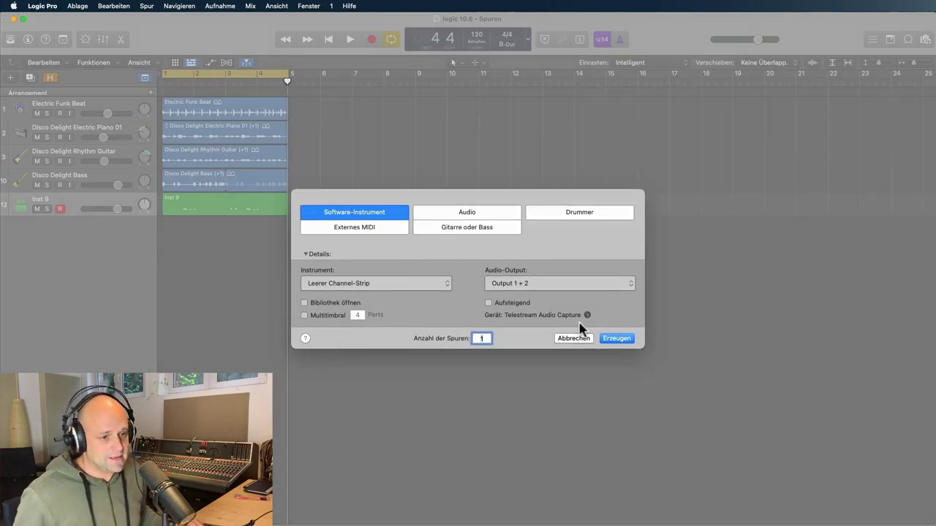
left_click(615, 343)
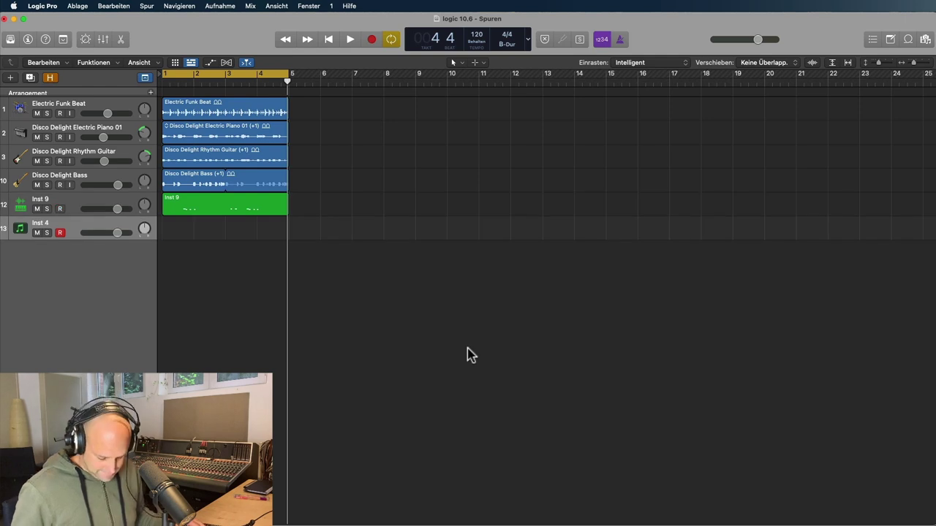
Open the sound library for the new instrument track and browse the Processed sounds in the Piano category
key("y")
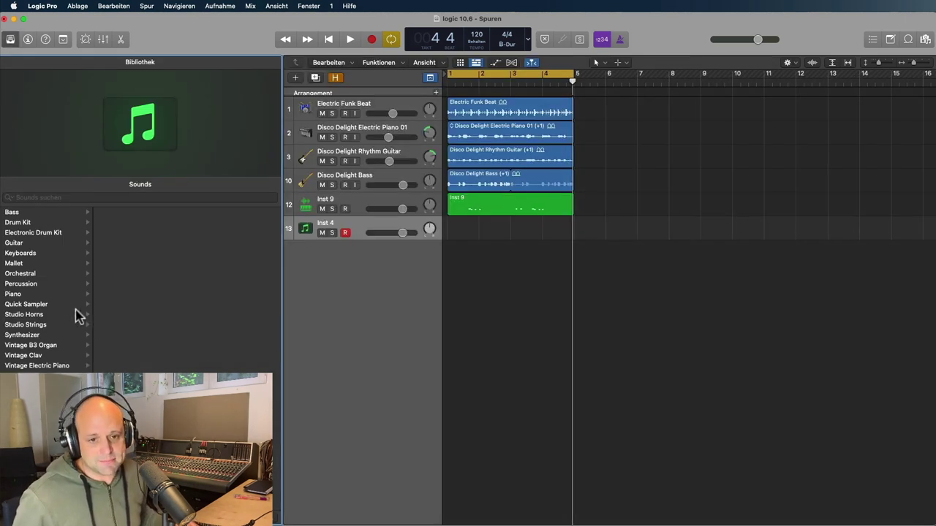
left_click(48, 296)
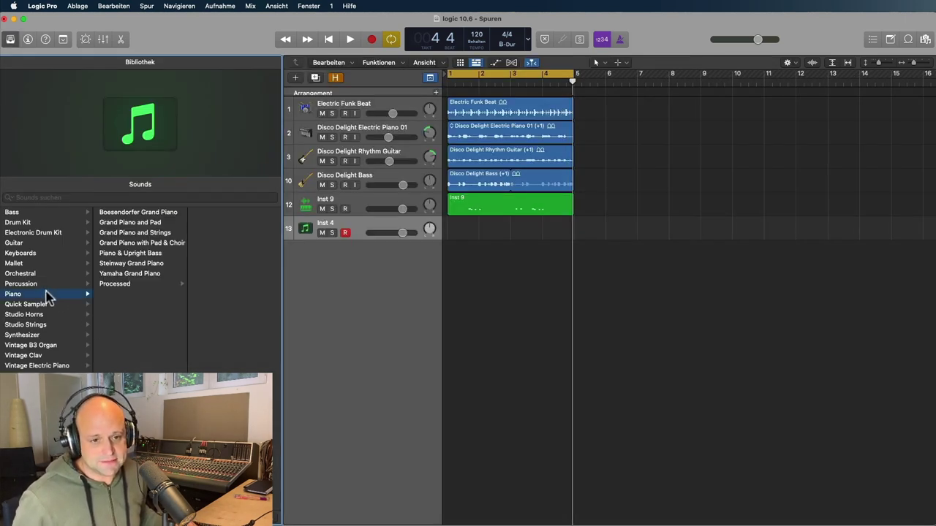
left_click(140, 285)
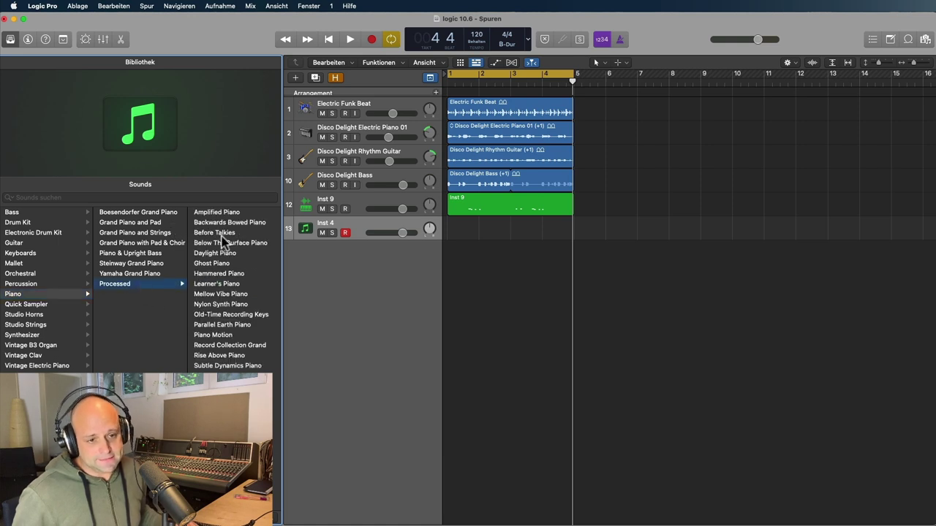
left_click(33, 265)
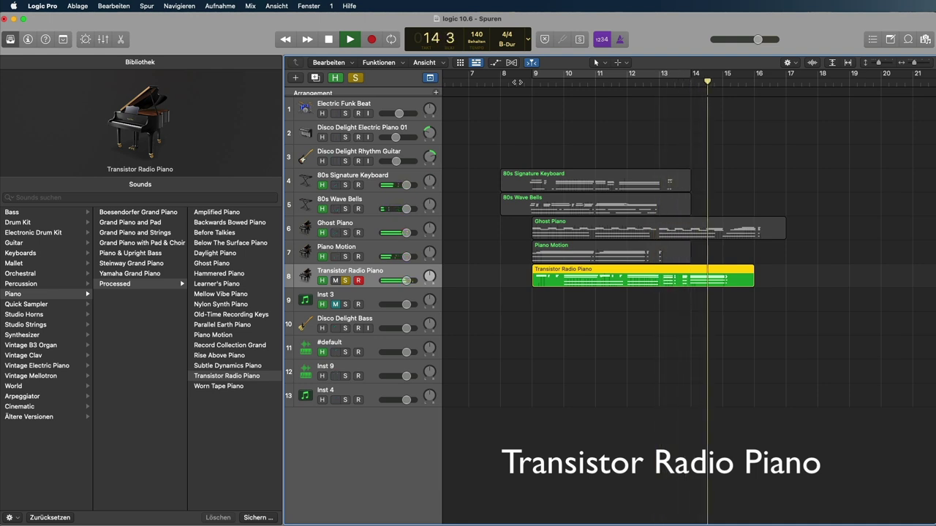
Stop playback and turn off solo on the Transistor Radio Piano track
key("space")
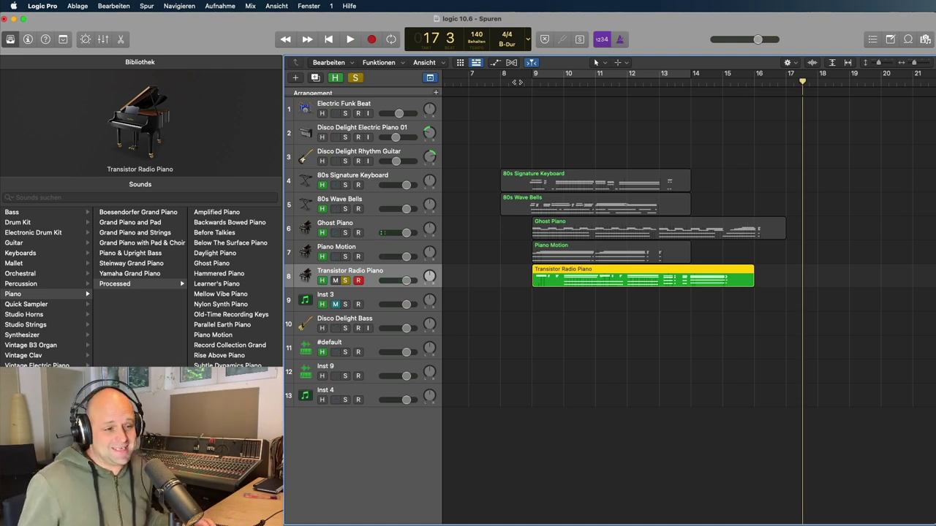
left_click(344, 281)
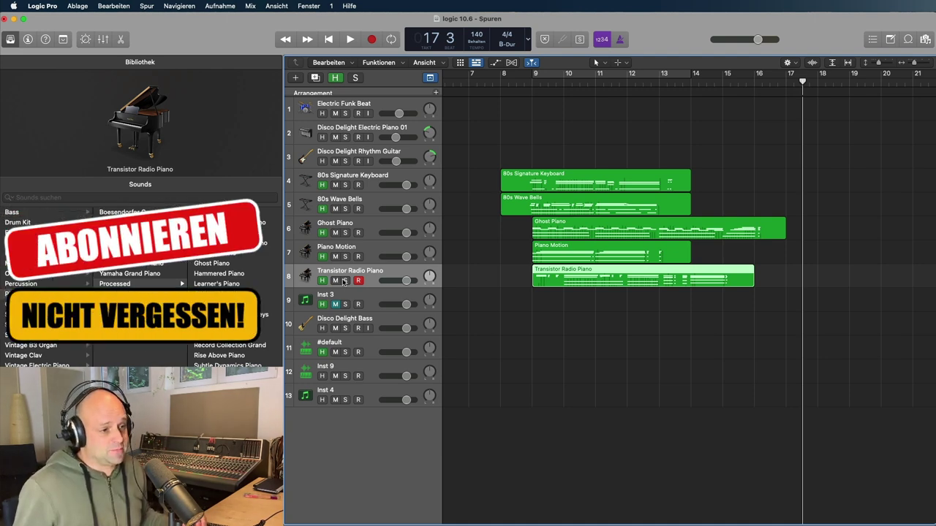
scroll(549, 344, "left", 2)
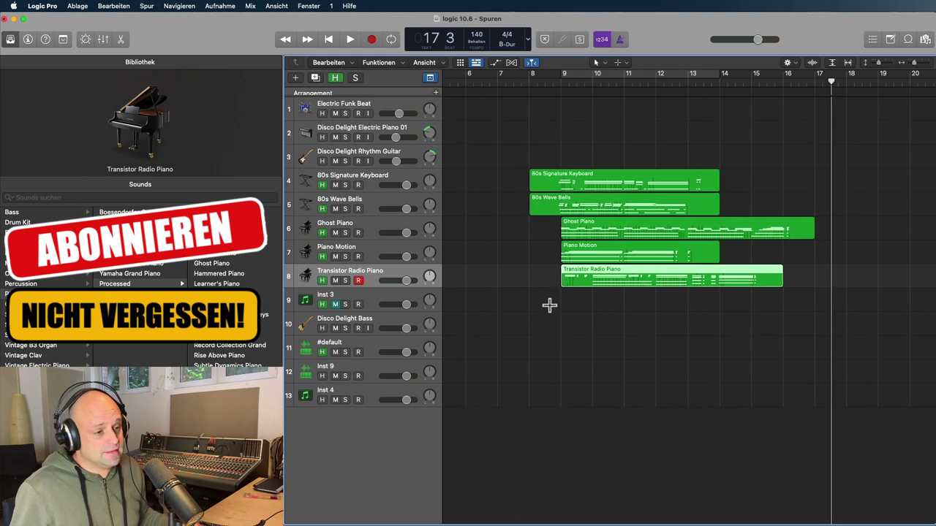